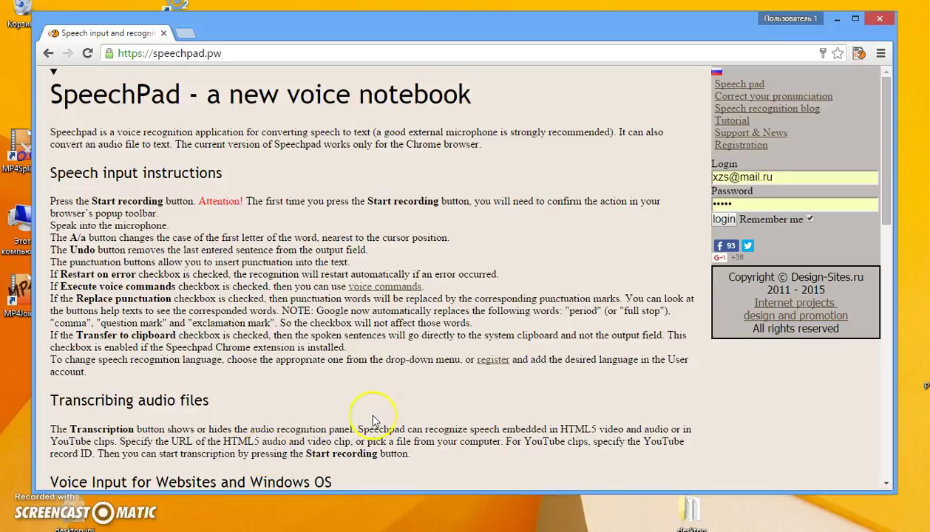
Open SpeechPad's Registration page from the account link.
{"action": "left_click", "coordinate": [737, 146]}
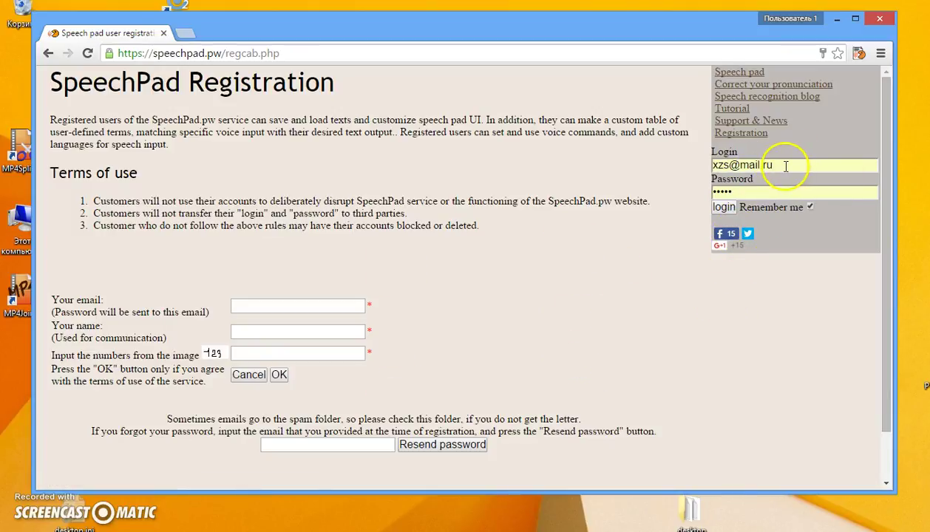
Sign in with the saved credentials, then view and edit the profile details before going back.
{"action": "left_click", "coordinate": [716, 206]}
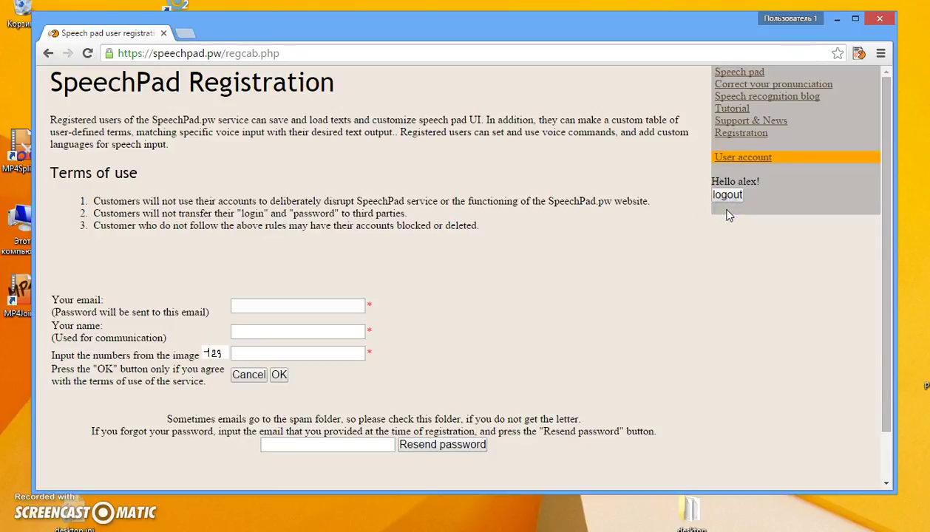
{"action": "left_click", "coordinate": [742, 163]}
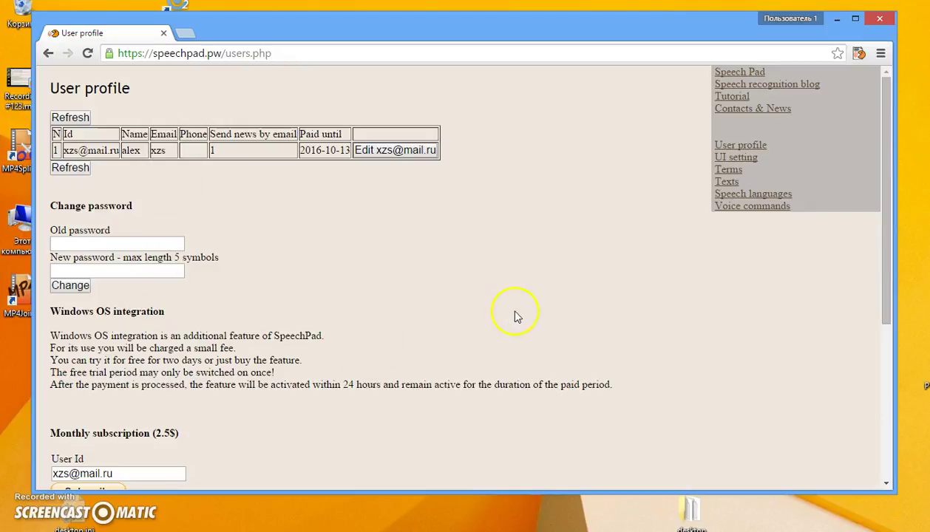
{"action": "left_click", "coordinate": [394, 153]}
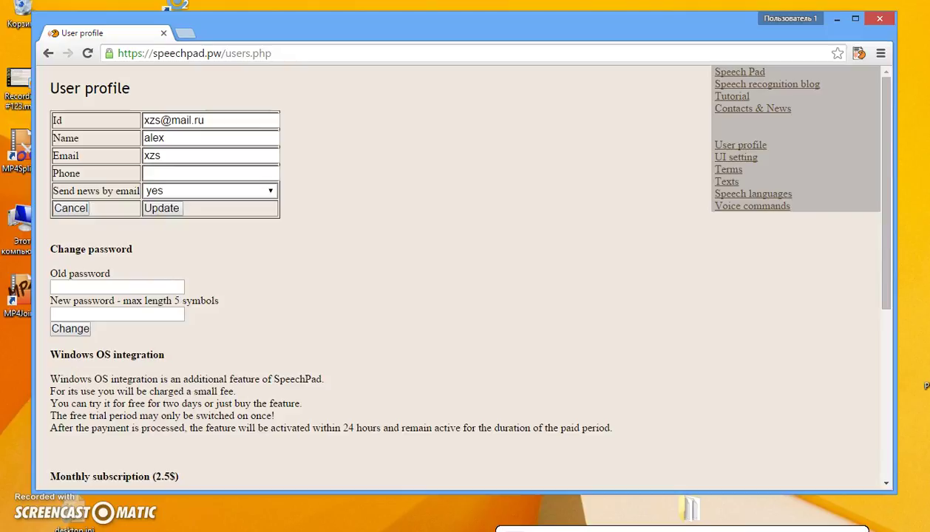
{"action": "left_click", "coordinate": [49, 54]}
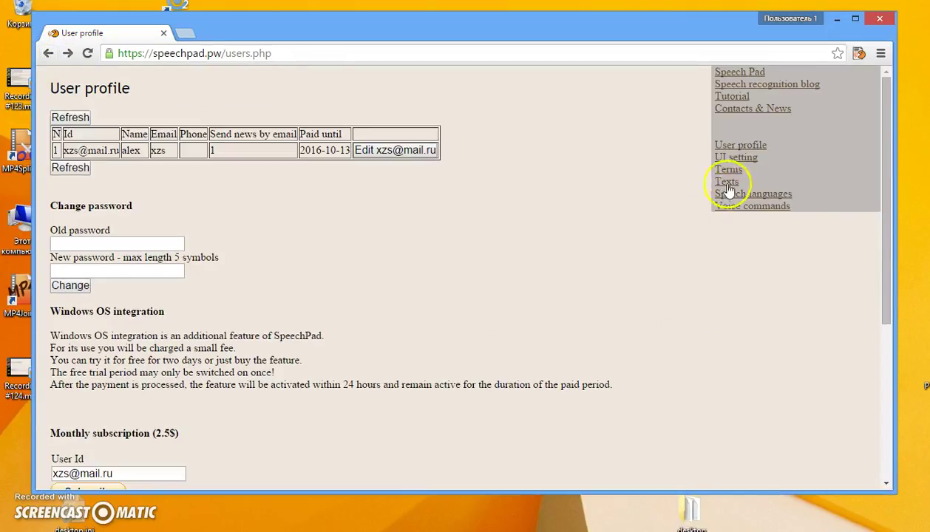
Add UI setting 461: Text on the page, Normal view, value Off.
{"action": "left_click", "coordinate": [736, 158]}
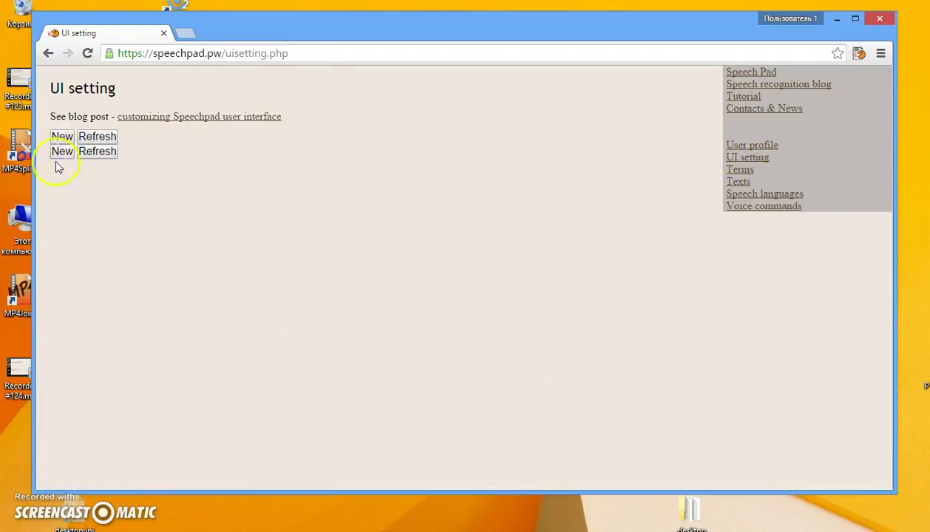
{"action": "left_click", "coordinate": [62, 137]}
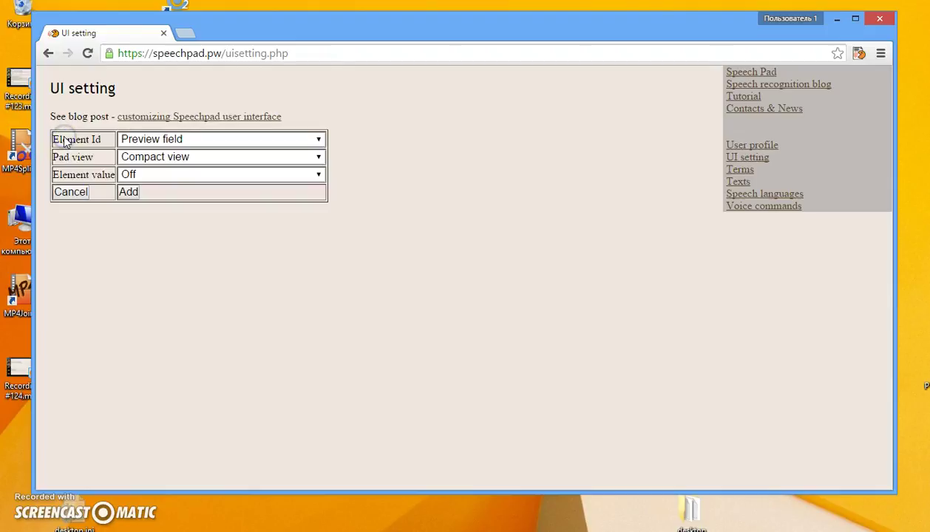
{"action": "left_click", "coordinate": [320, 140]}
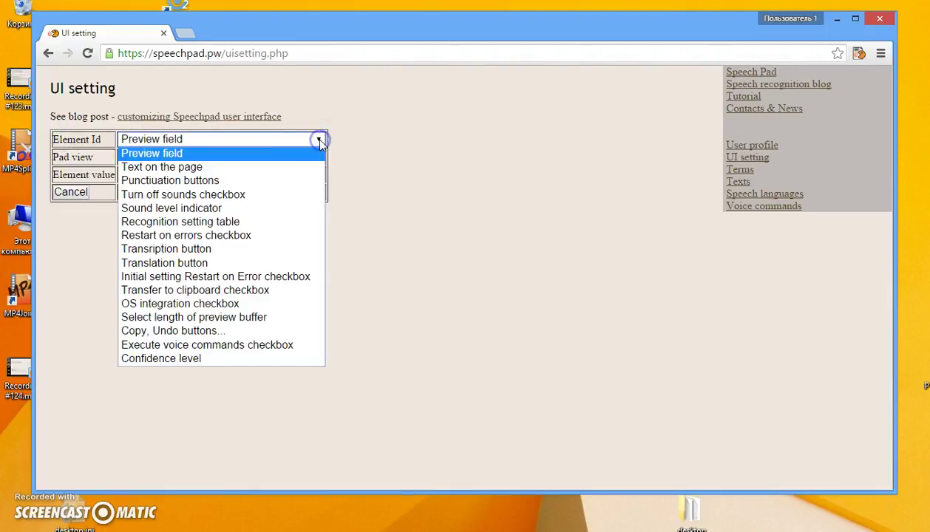
{"action": "left_click", "coordinate": [177, 168]}
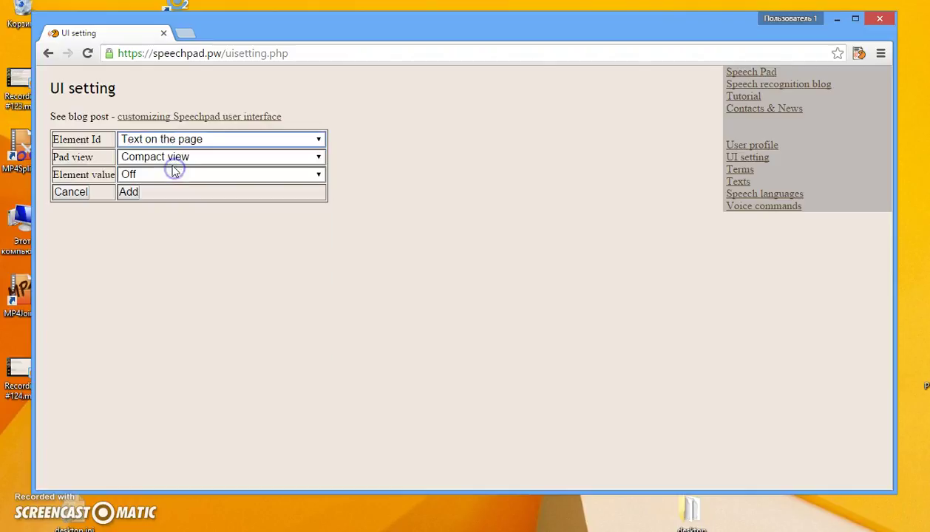
{"action": "left_click", "coordinate": [295, 163]}
{"action": "left_click", "coordinate": [164, 184]}
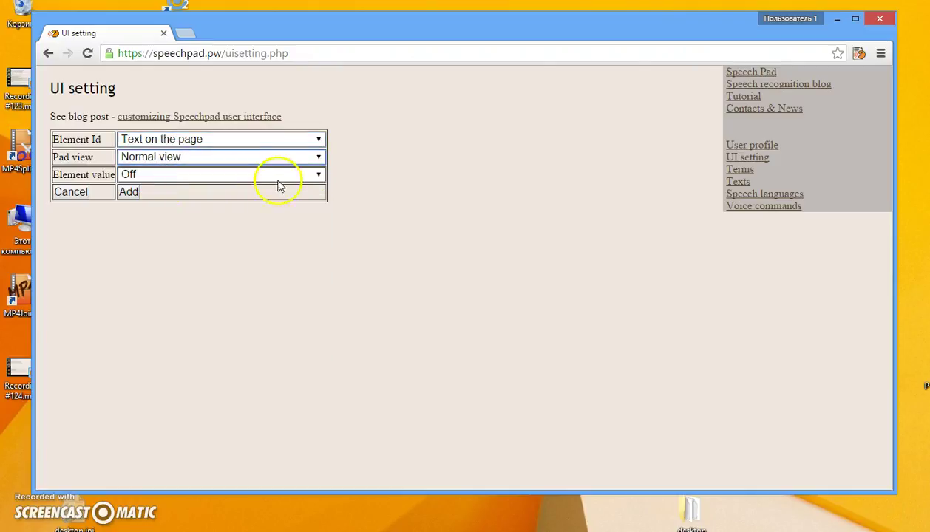
{"action": "left_click", "coordinate": [131, 195]}
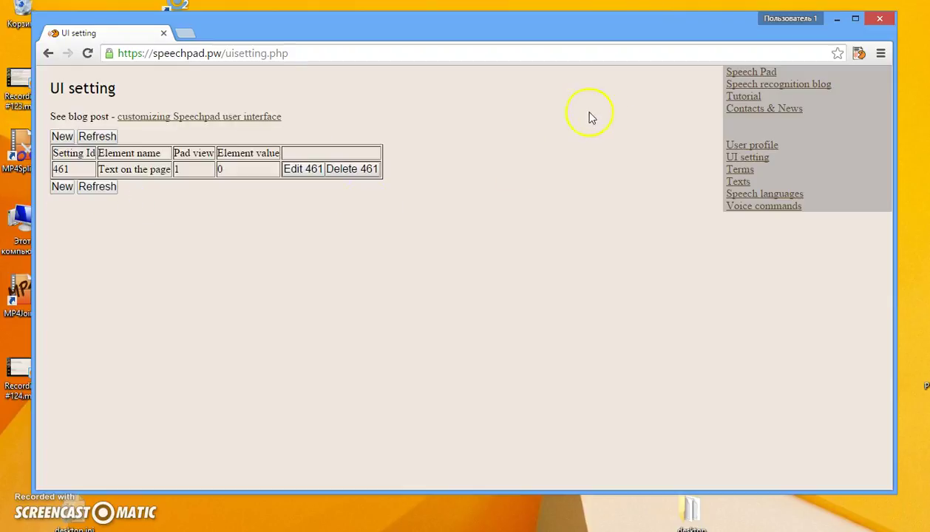
Visit the main Speech Pad page, then return to the User account profile.
{"action": "left_click", "coordinate": [741, 72]}
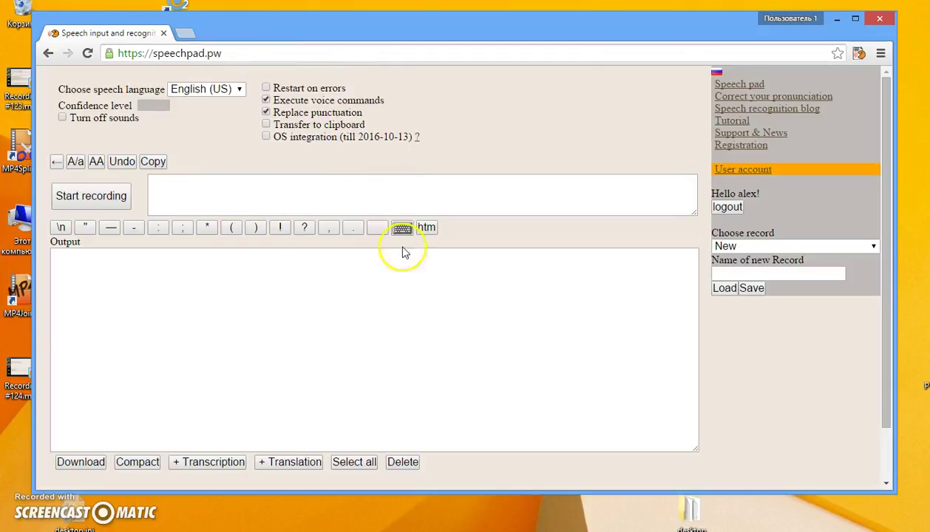
{"action": "left_click", "coordinate": [739, 170]}
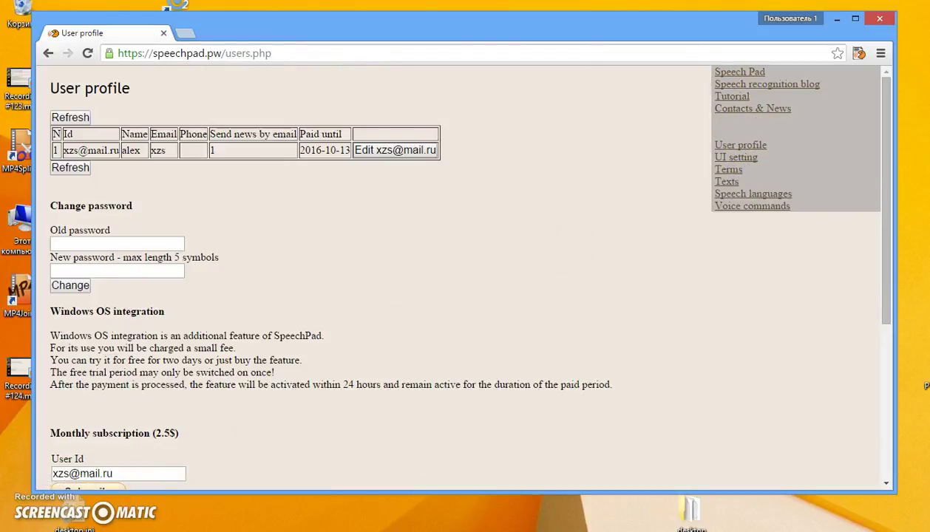
Add UI setting 462: Initial setting Restart on Error checkbox, Normal view, value On.
{"action": "left_click", "coordinate": [733, 158]}
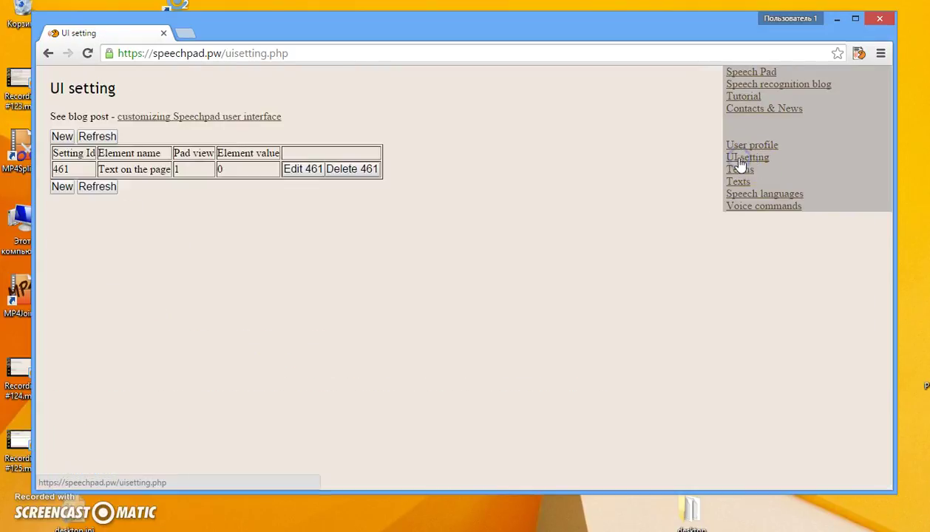
{"action": "left_click", "coordinate": [59, 137]}
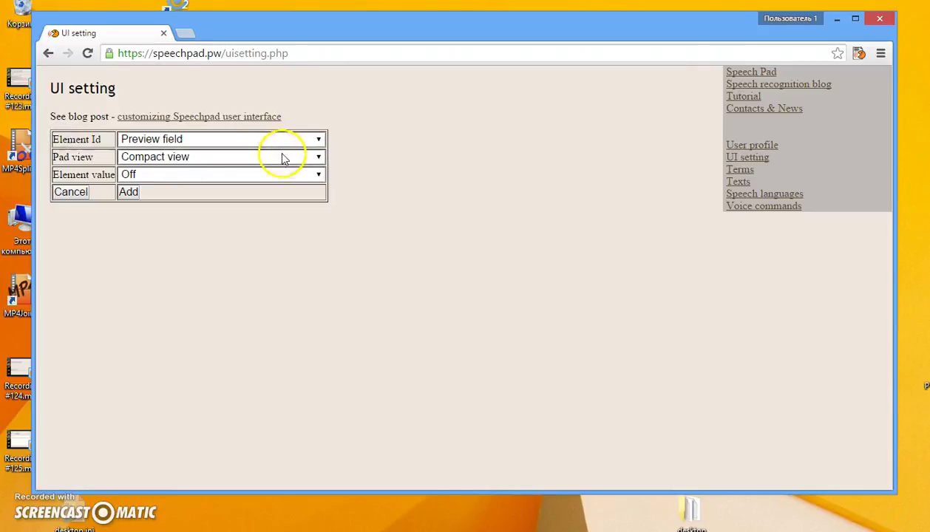
{"action": "left_click", "coordinate": [320, 141]}
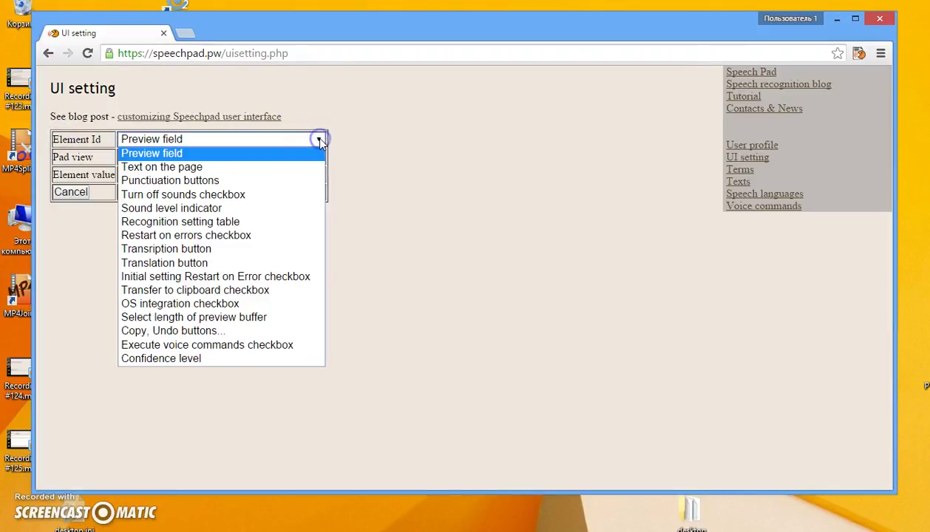
{"action": "left_click", "coordinate": [212, 280]}
{"action": "left_click", "coordinate": [285, 158]}
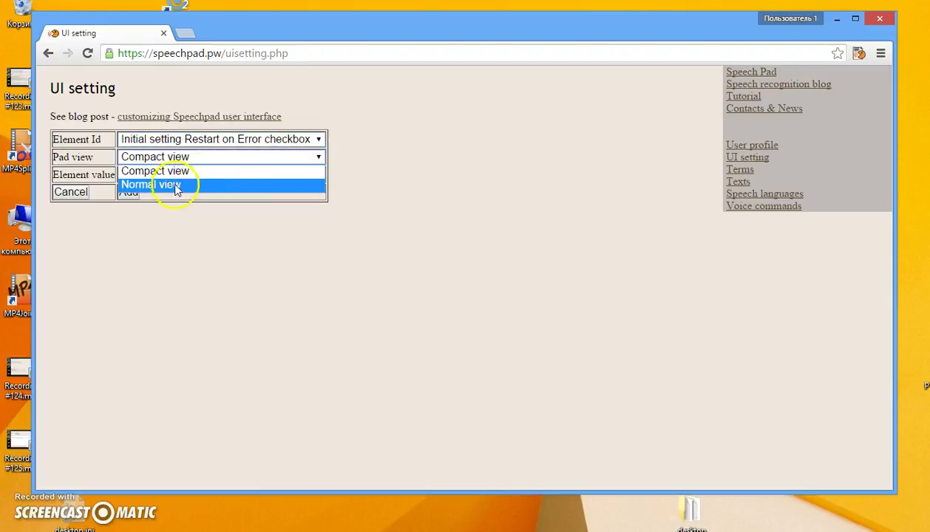
{"action": "left_click", "coordinate": [176, 186]}
{"action": "left_click", "coordinate": [319, 175]}
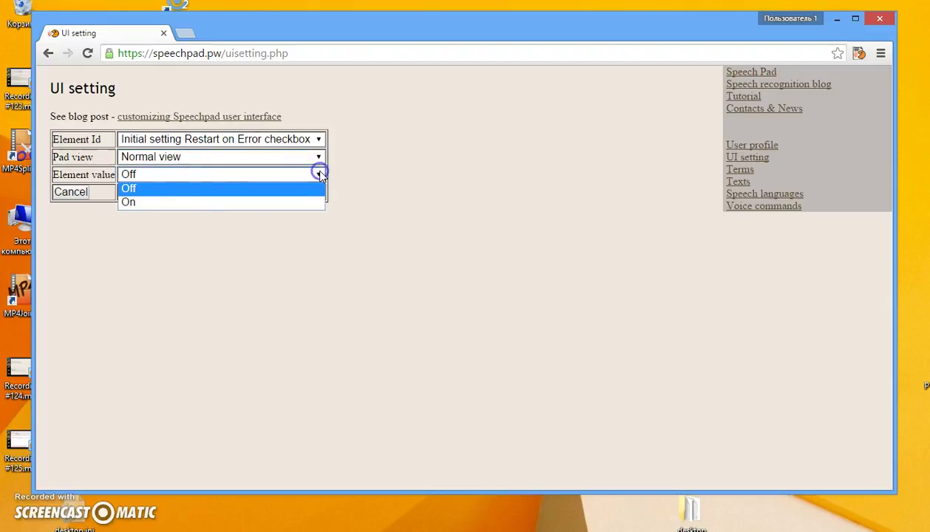
{"action": "left_click", "coordinate": [129, 203]}
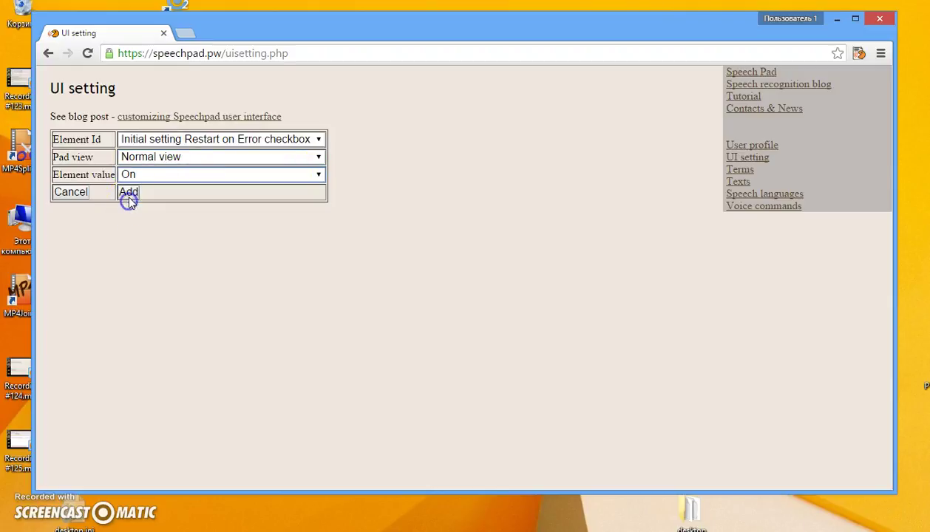
{"action": "left_click", "coordinate": [135, 195]}
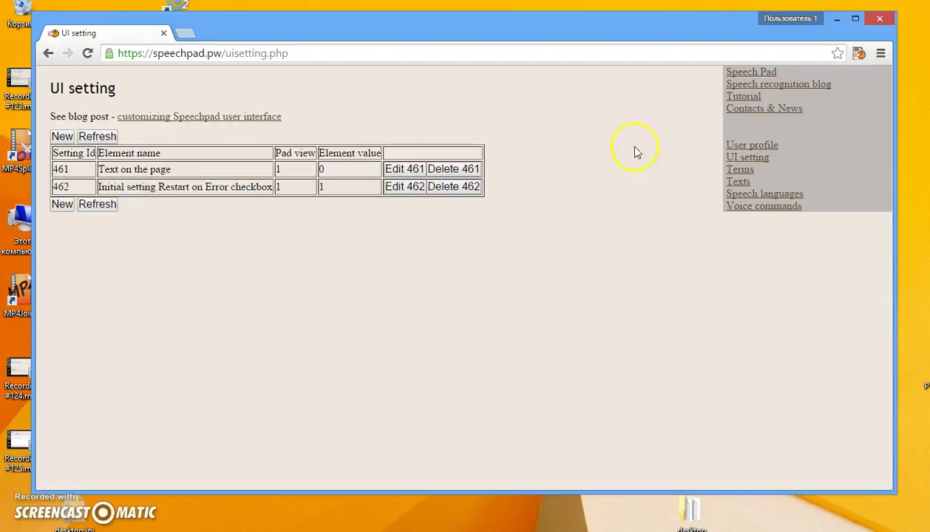
Reload the main Speech Pad page to see Restart on errors checked, and copy its URL.
{"action": "left_click", "coordinate": [742, 70]}
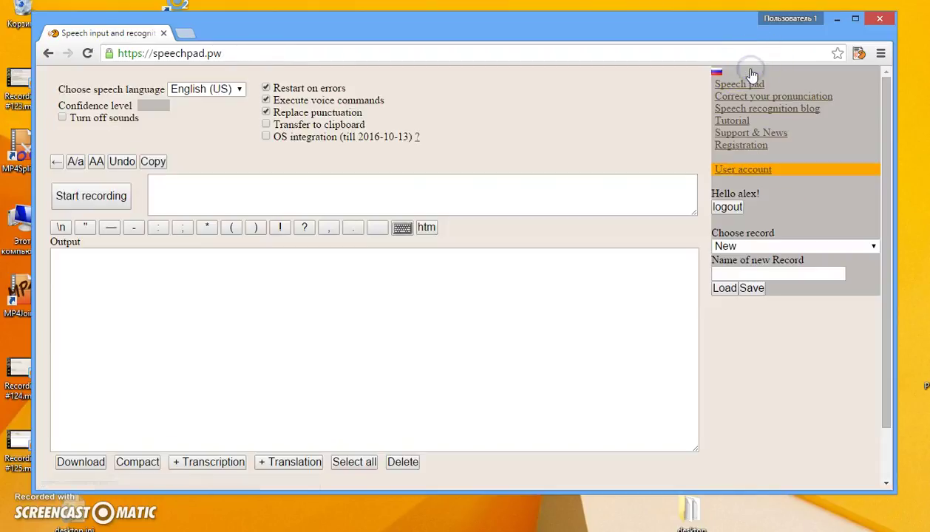
{"action": "left_click", "coordinate": [88, 53]}
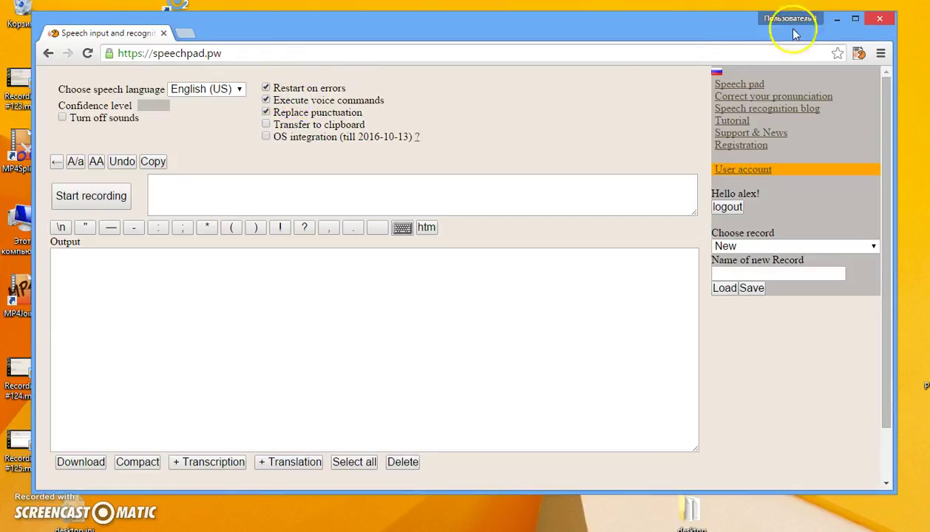
{"action": "left_click", "coordinate": [265, 53]}
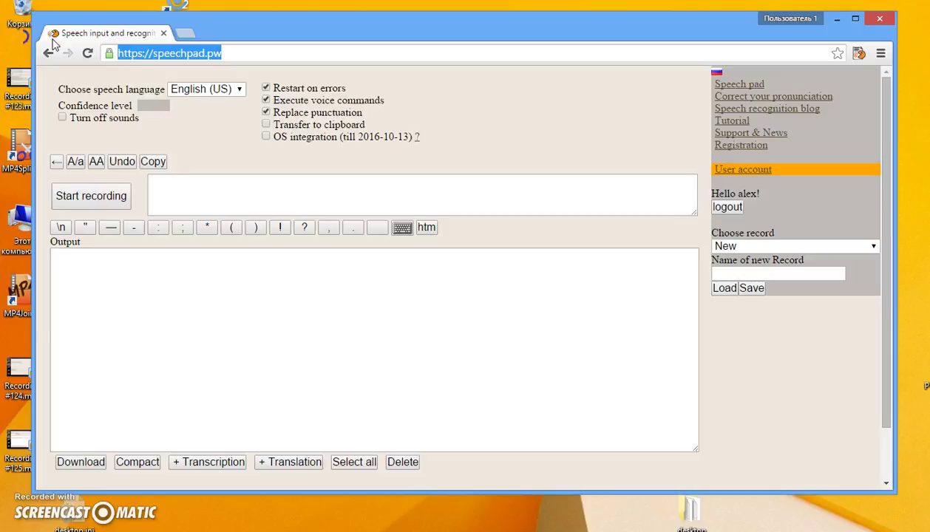
{"action": "right_click", "coordinate": [168, 55]}
{"action": "left_click", "coordinate": [198, 112]}
Close the browser, load the copied SpeechPad address in a new window, and open the user profile.
{"action": "left_click", "coordinate": [879, 18]}
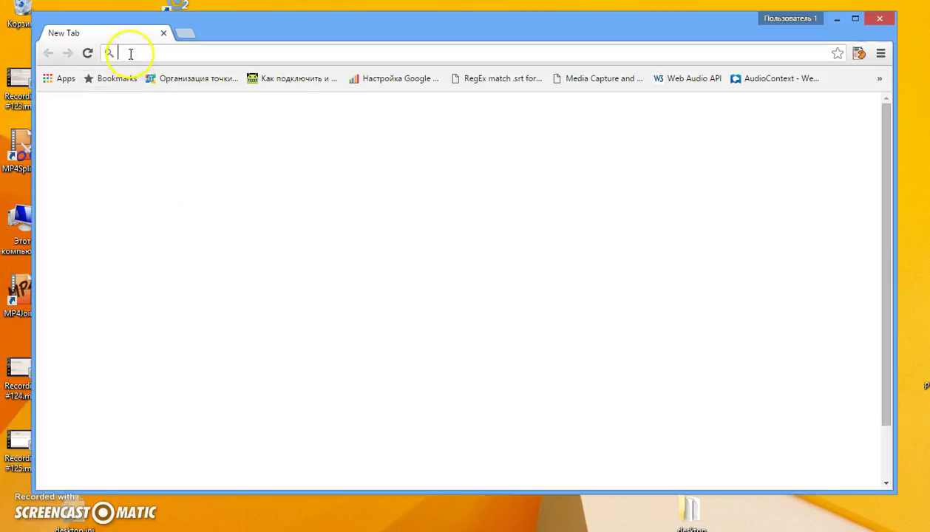
{"action": "right_click", "coordinate": [129, 53]}
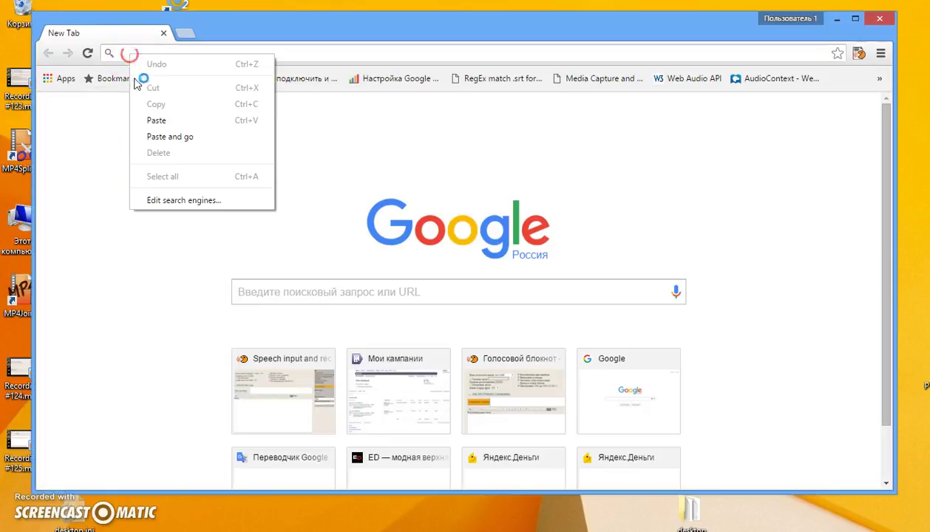
{"action": "left_click", "coordinate": [153, 120]}
{"action": "key", "text": "Return"}
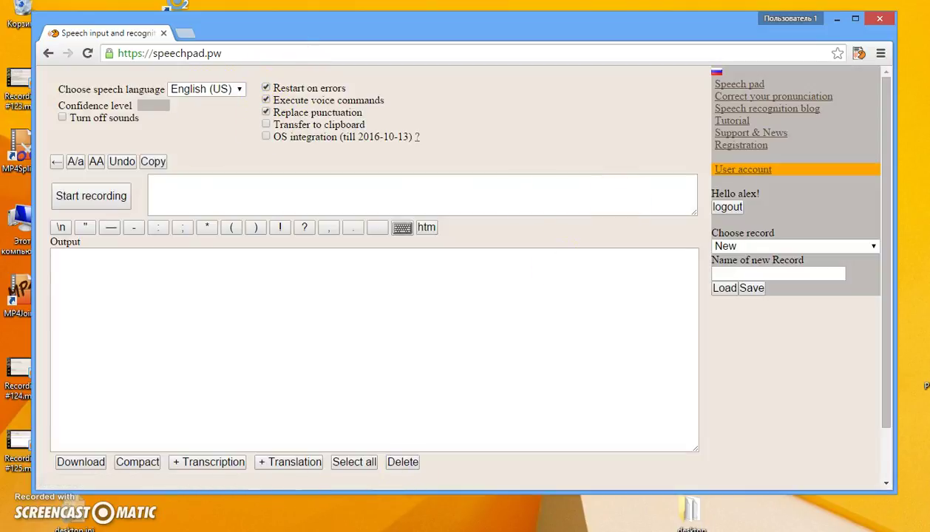
{"action": "left_click", "coordinate": [739, 170]}
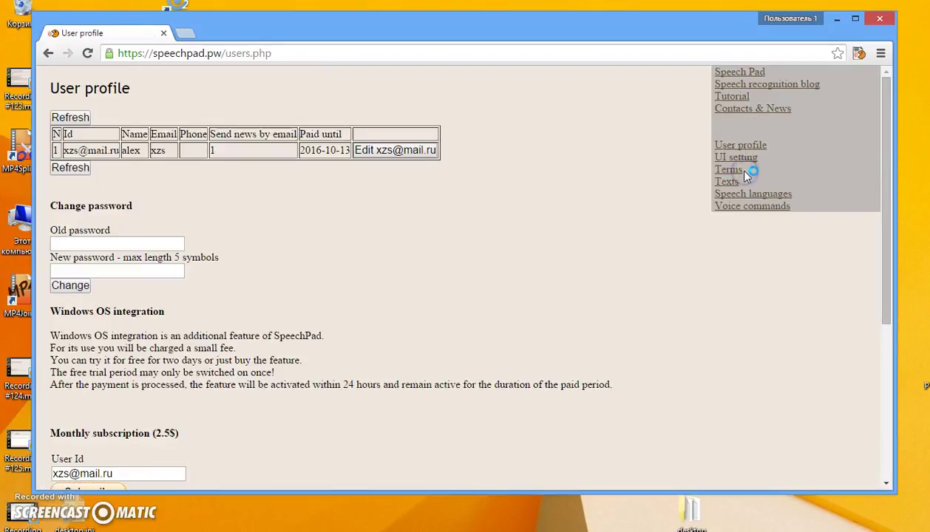
Delete UI setting 461 on the UI setting page.
{"action": "left_click", "coordinate": [740, 157]}
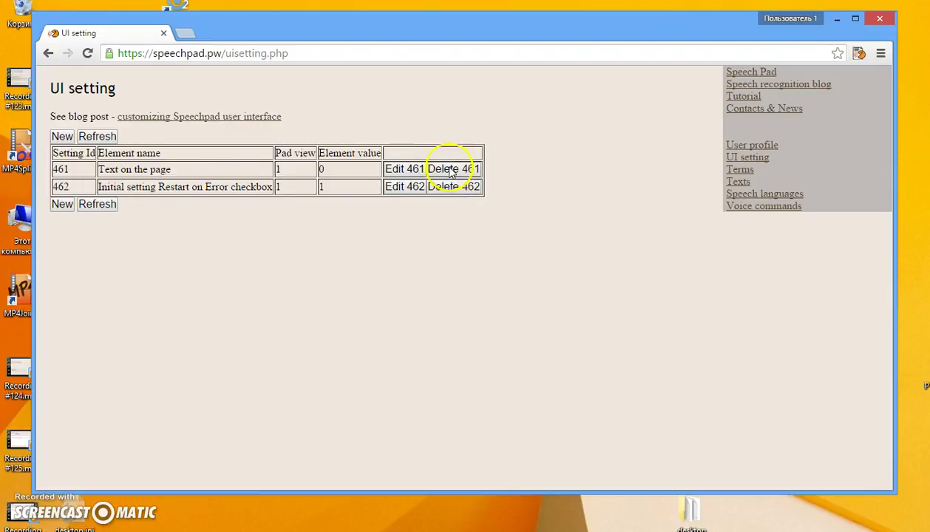
{"action": "left_click", "coordinate": [449, 170]}
{"action": "left_click", "coordinate": [491, 138]}
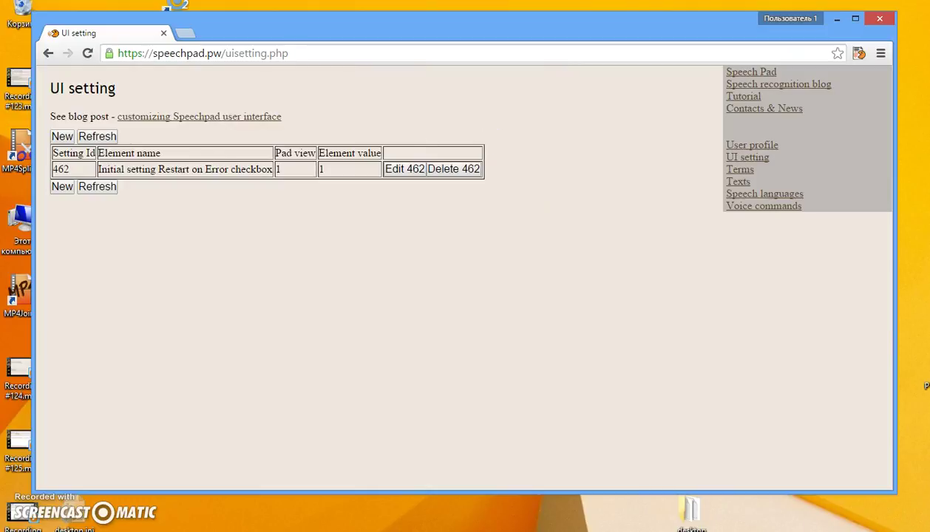
Re-add the Text on the page setting for Normal view as 463, then return to the user profile.
{"action": "left_click", "coordinate": [60, 137]}
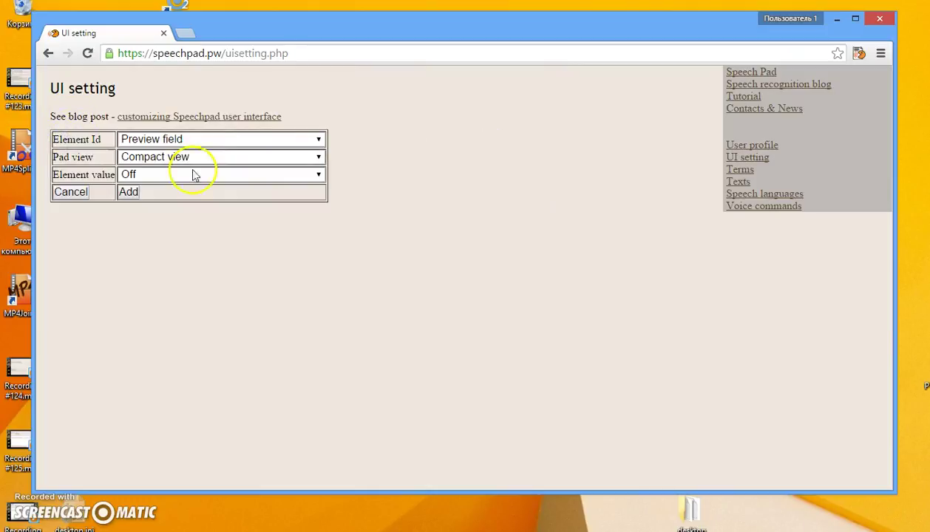
{"action": "left_click", "coordinate": [196, 141]}
{"action": "left_click", "coordinate": [221, 168]}
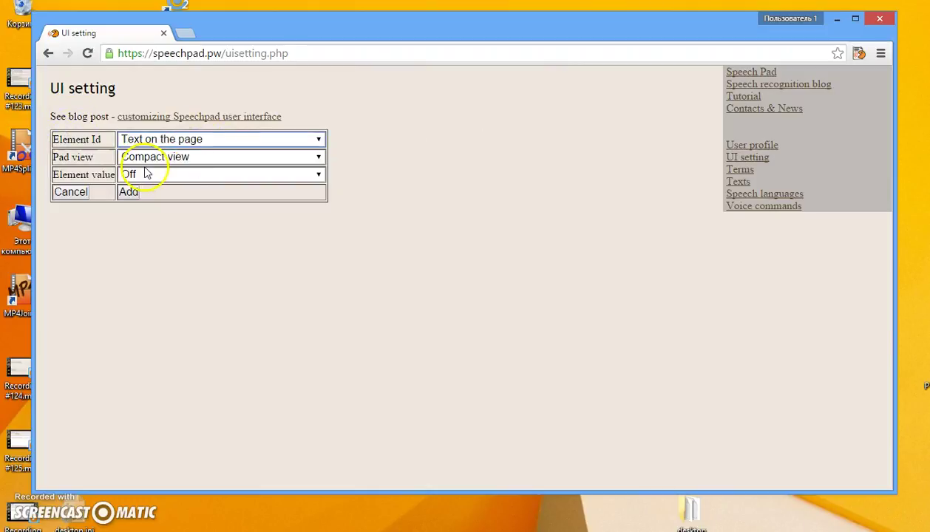
{"action": "left_click", "coordinate": [184, 158]}
{"action": "left_click", "coordinate": [155, 185]}
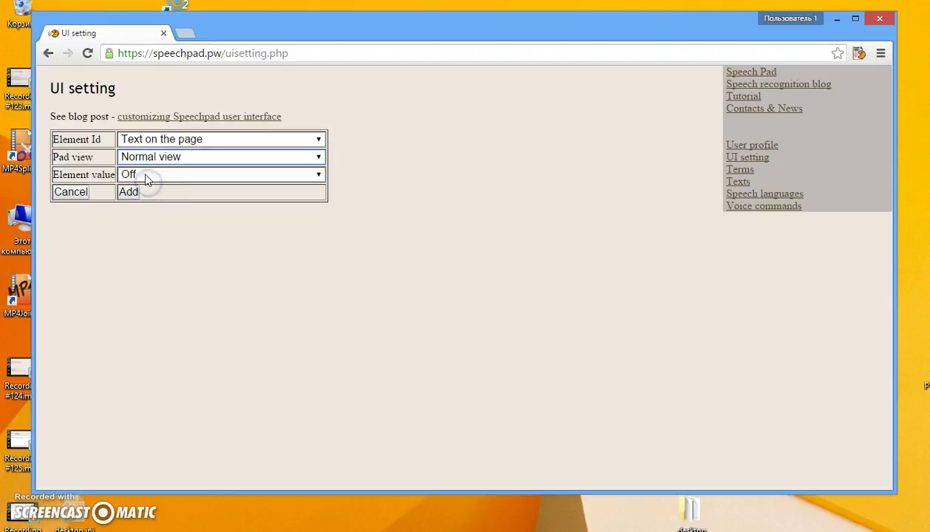
{"action": "left_click", "coordinate": [127, 187]}
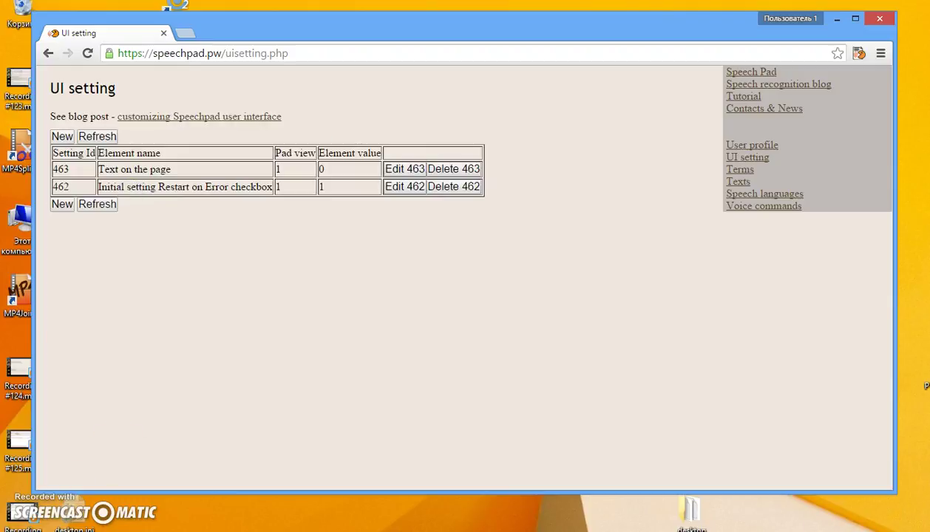
{"action": "left_click", "coordinate": [752, 145]}
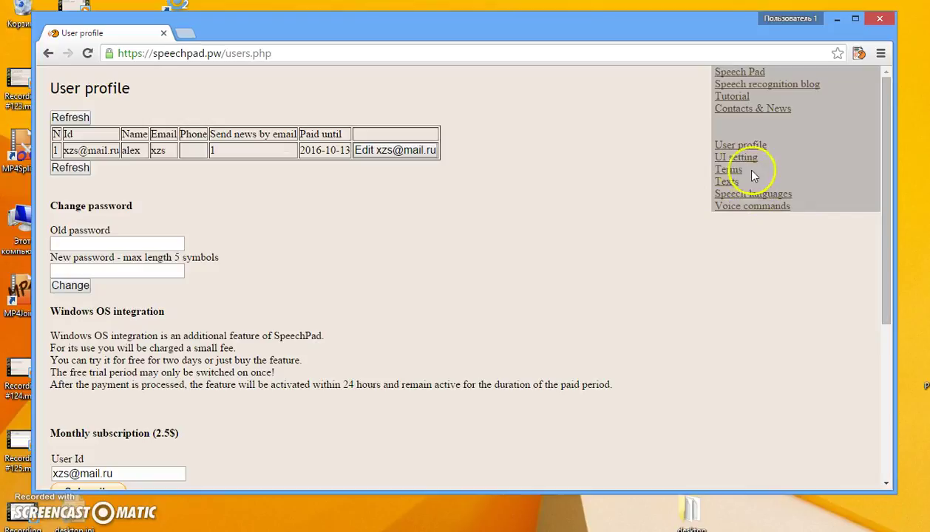
Create voice command 132 mapping the spoken word 'undo' to the Undo action.
{"action": "left_click", "coordinate": [749, 208]}
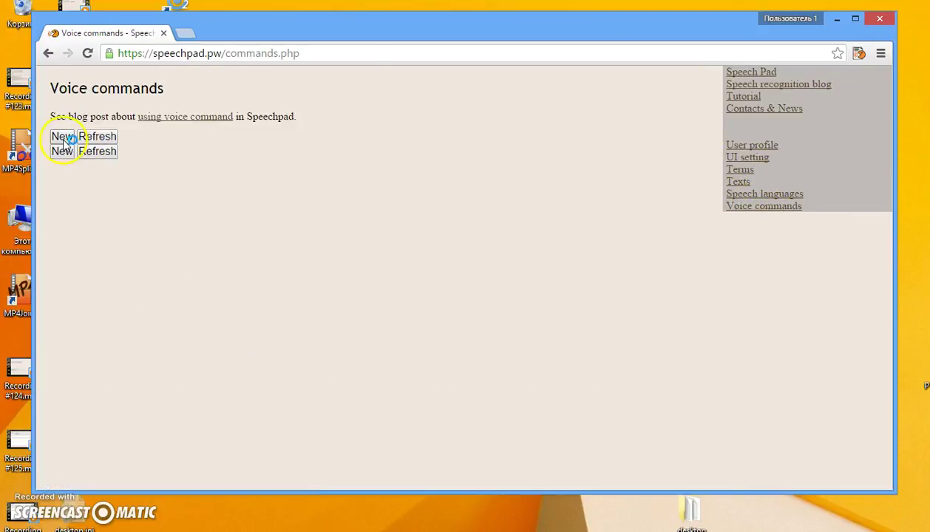
{"action": "left_click", "coordinate": [64, 141]}
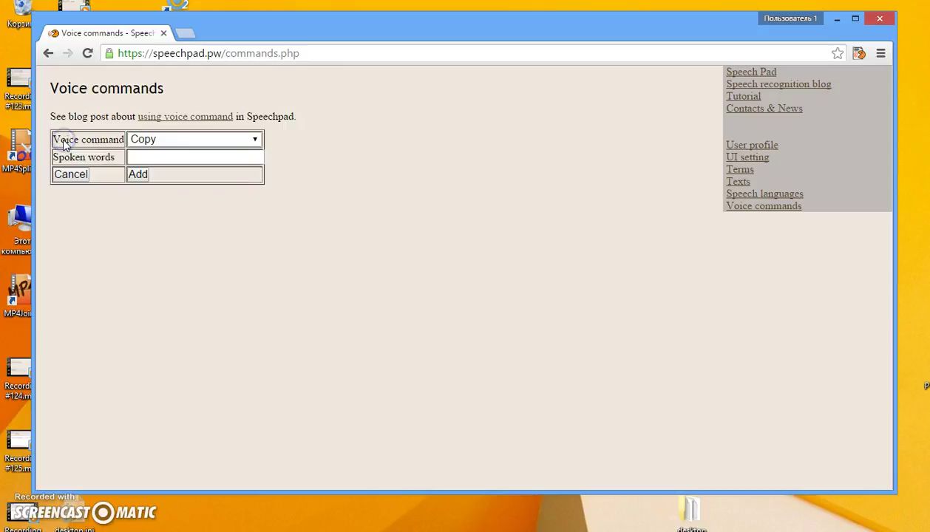
{"action": "left_click", "coordinate": [229, 139]}
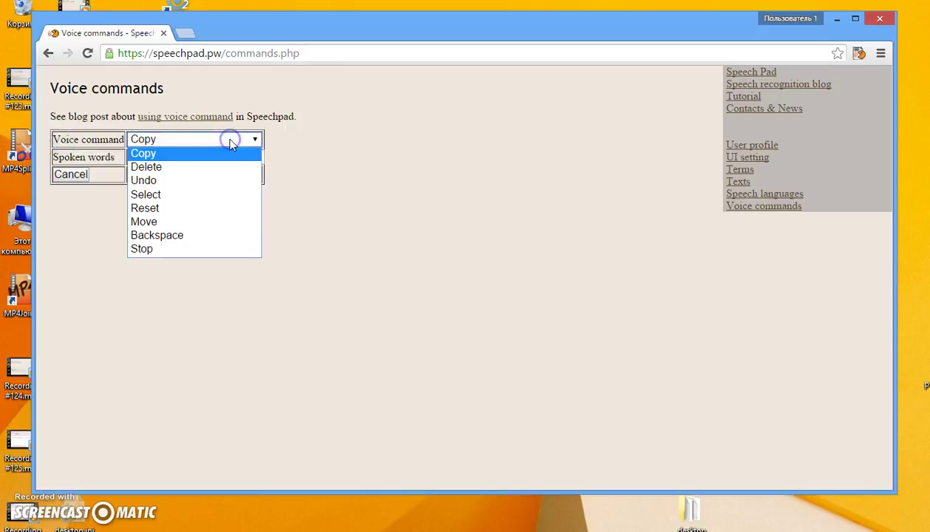
{"action": "left_click", "coordinate": [145, 180]}
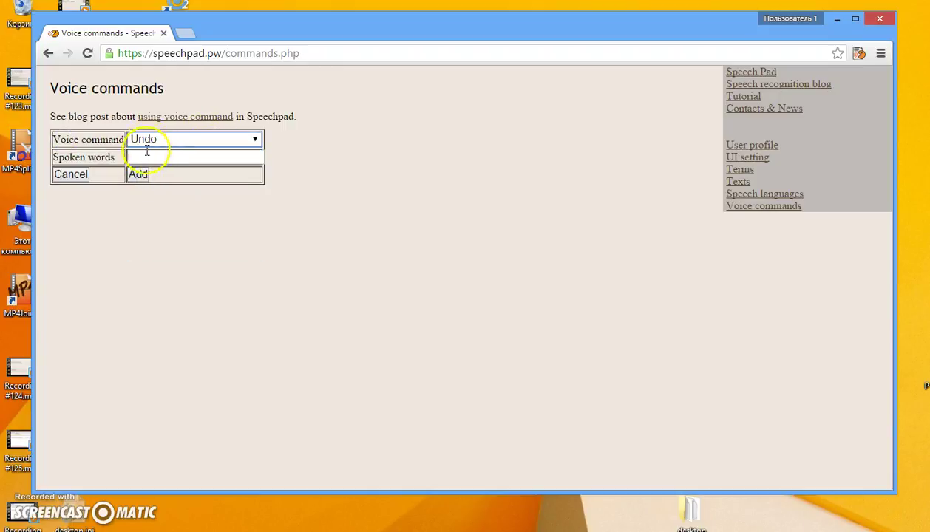
{"action": "left_click", "coordinate": [133, 158]}
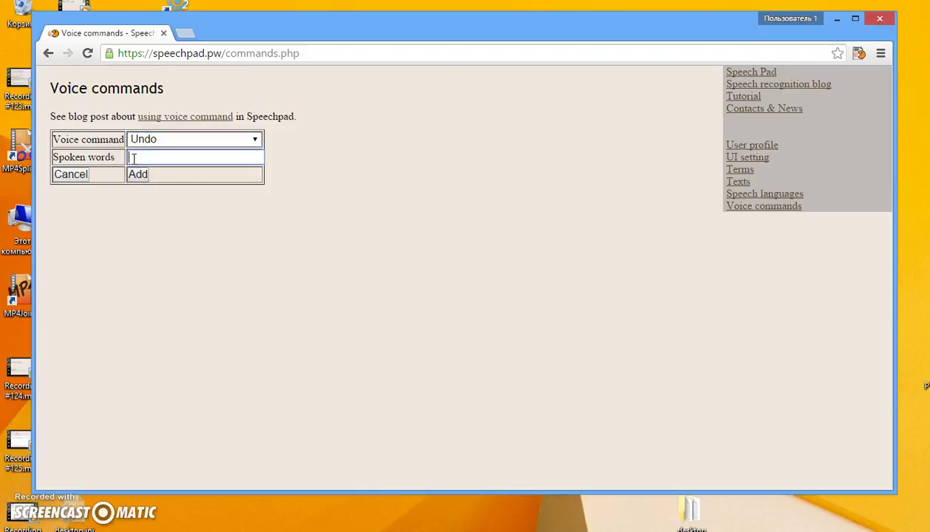
{"action": "type", "text": "ud"}
{"action": "key", "text": "BackSpace"}
{"action": "type", "text": "ndo"}
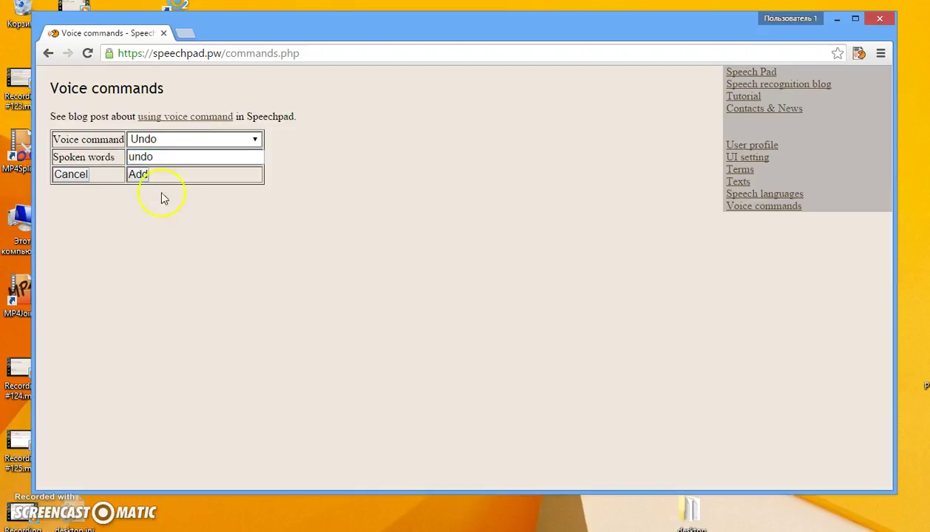
{"action": "left_click", "coordinate": [140, 175]}
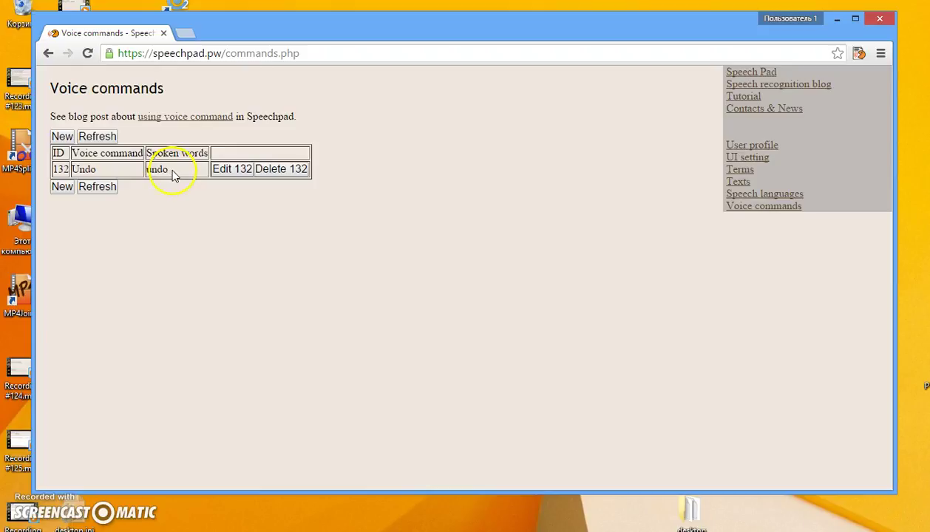
{"action": "left_click", "coordinate": [62, 139]}
Create voice command 133 mapping the spoken word 'back' to the Backspace action.
{"action": "left_click", "coordinate": [62, 138]}
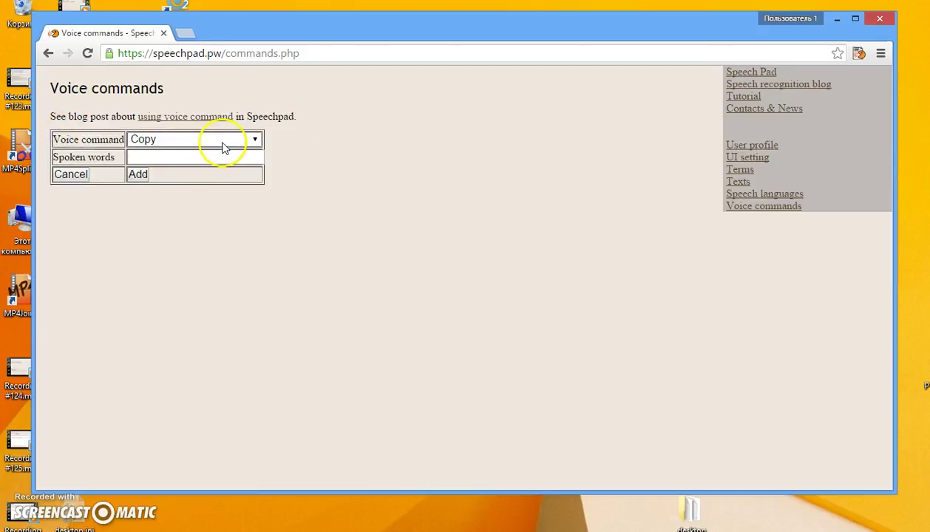
{"action": "left_click", "coordinate": [224, 141]}
{"action": "left_click", "coordinate": [177, 235]}
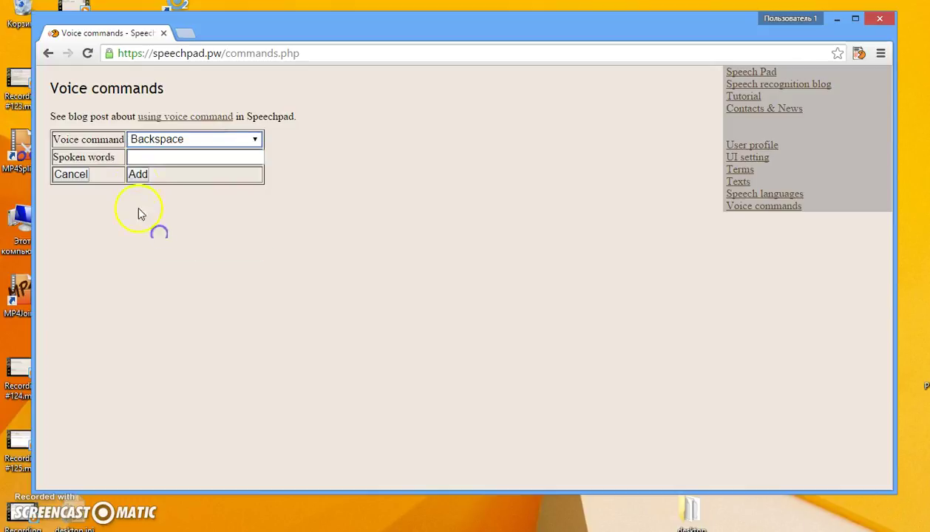
{"action": "left_click", "coordinate": [150, 159]}
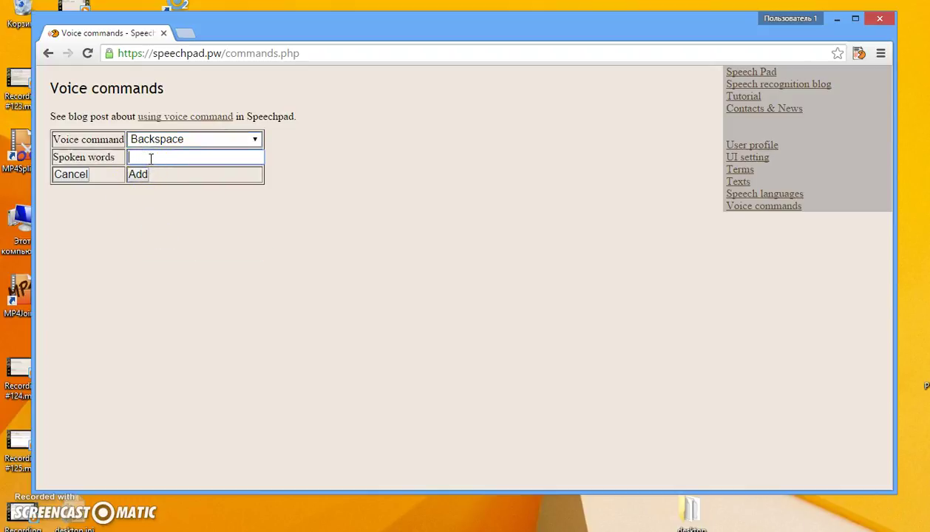
{"action": "type", "text": "bs"}
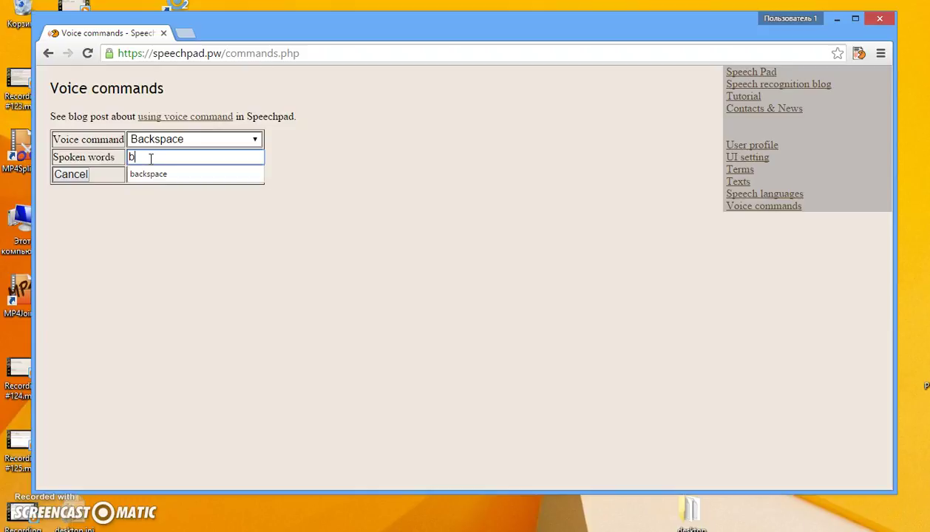
{"action": "type", "text": "ck"}
{"action": "left_click", "coordinate": [140, 175]}
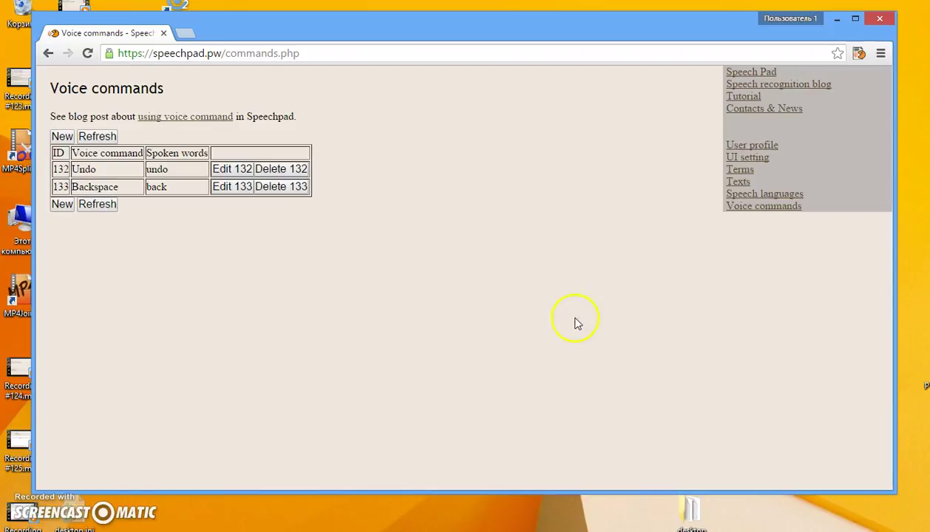
Dictate a test sentence on the main page, then enable OS integration and restart recording.
{"action": "left_click", "coordinate": [745, 72]}
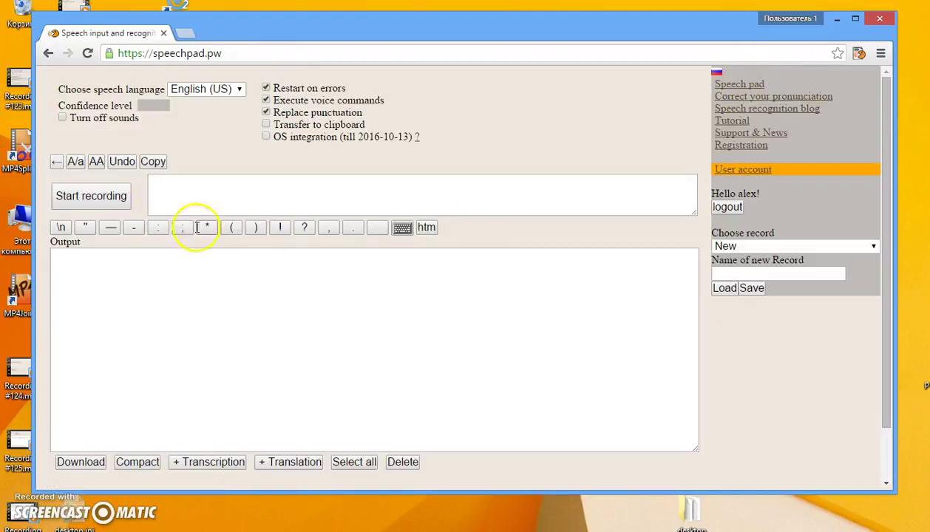
{"action": "left_click", "coordinate": [90, 200]}
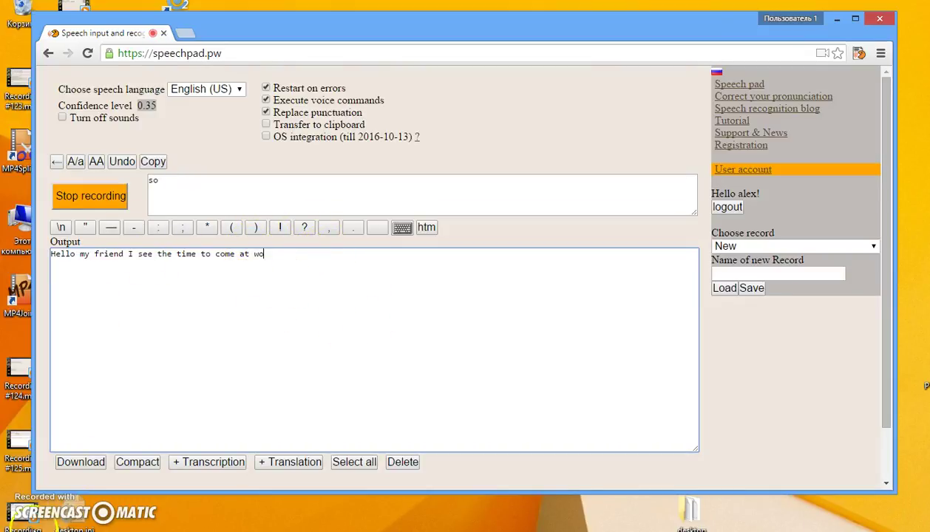
{"action": "left_click", "coordinate": [125, 523]}
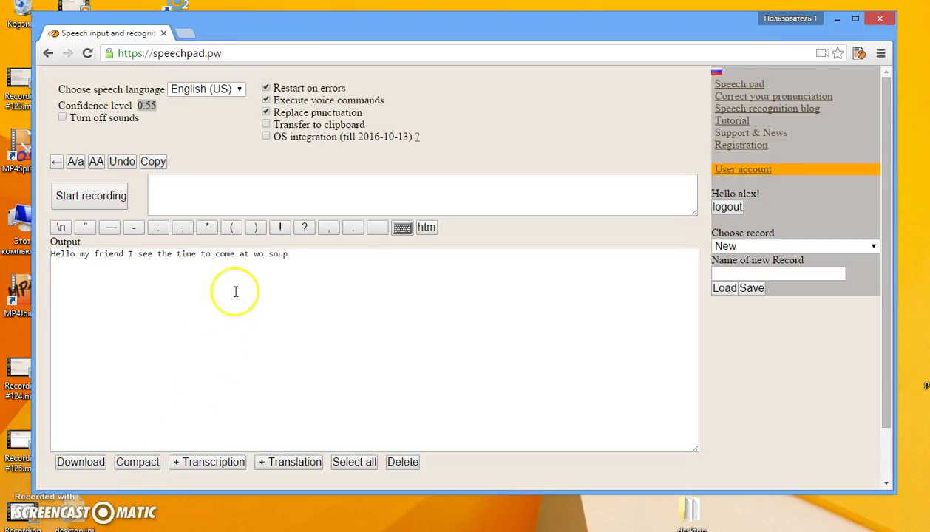
{"action": "left_click", "coordinate": [266, 137]}
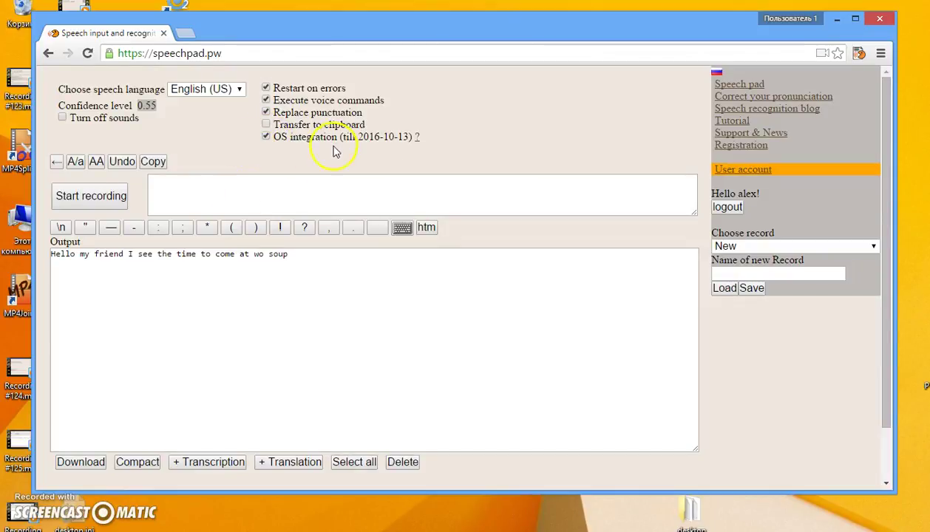
{"action": "left_click", "coordinate": [90, 199]}
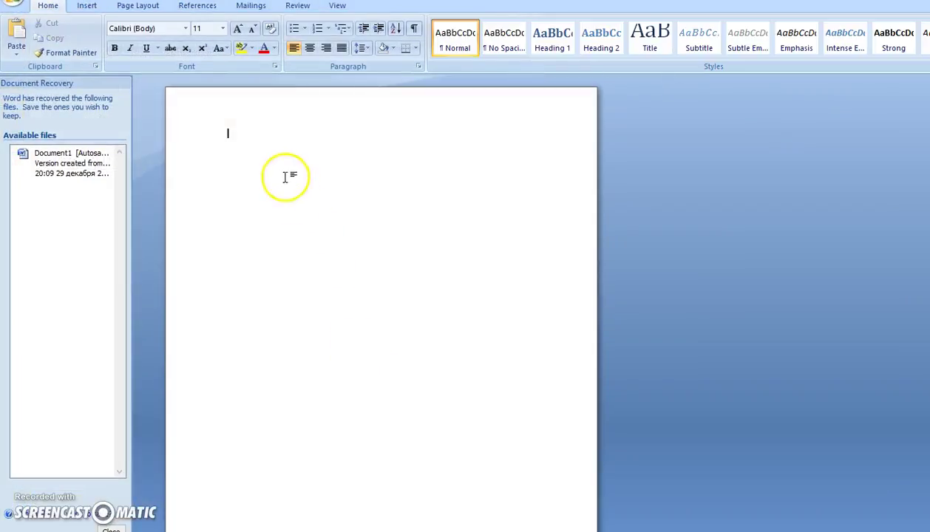
Dictate into the blank Word page, deleting 'Hello what' and redictating 'Hello my friendso it works'.
{"action": "left_click", "coordinate": [285, 176]}
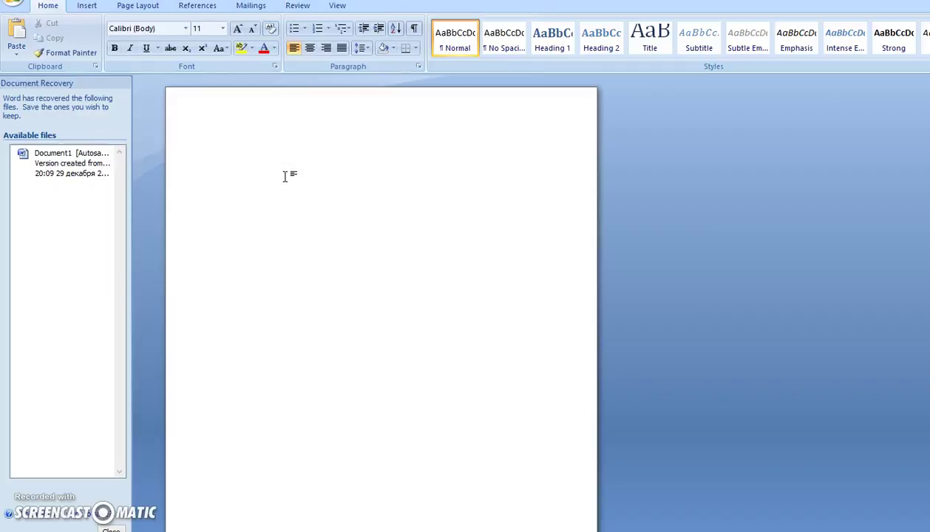
{"action": "type", "text": "Hello what"}
{"action": "key", "text": "ctrl+BackSpace"}
{"action": "key", "text": "ctrl+BackSpace"}
{"action": "type", "text": "Hello my friend"}
{"action": "type", "text": "so it works"}
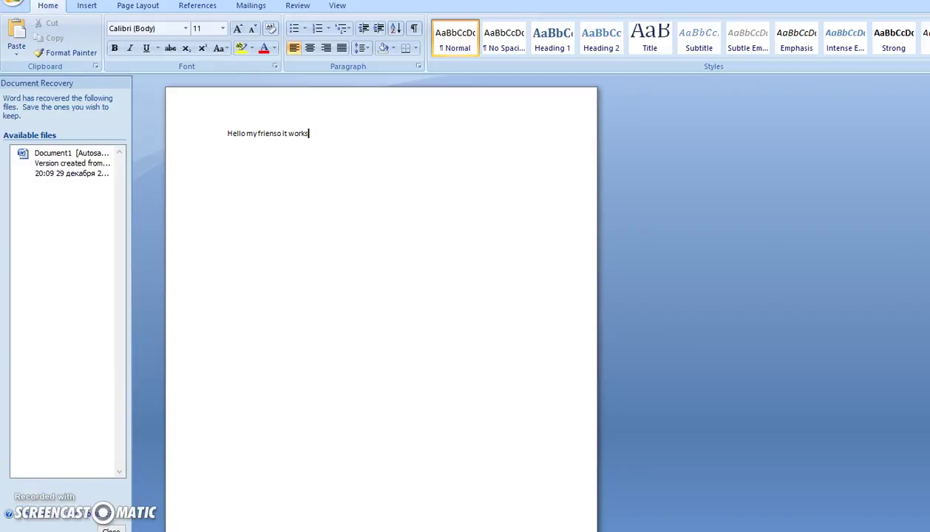